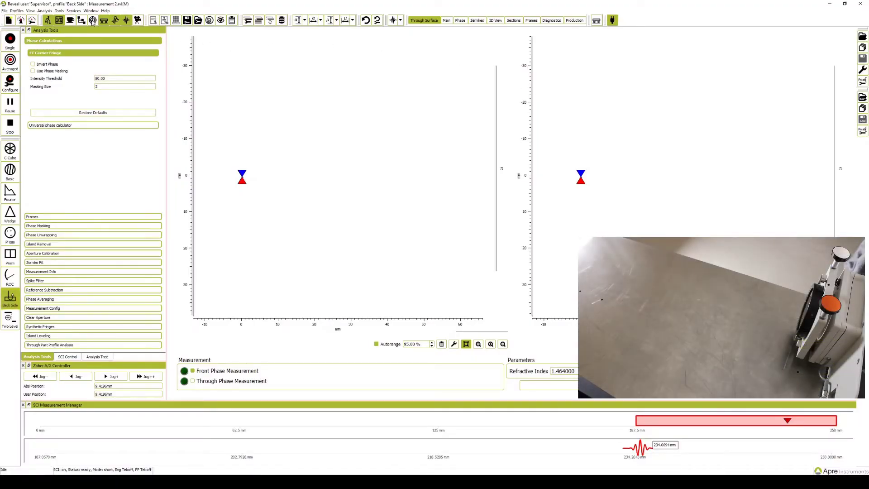
- Check the reflected spot in the Alignment Camera, and show the IDS Camera view placed clear of the stage controller
{"action": "left_click", "coordinate": [92, 21]}
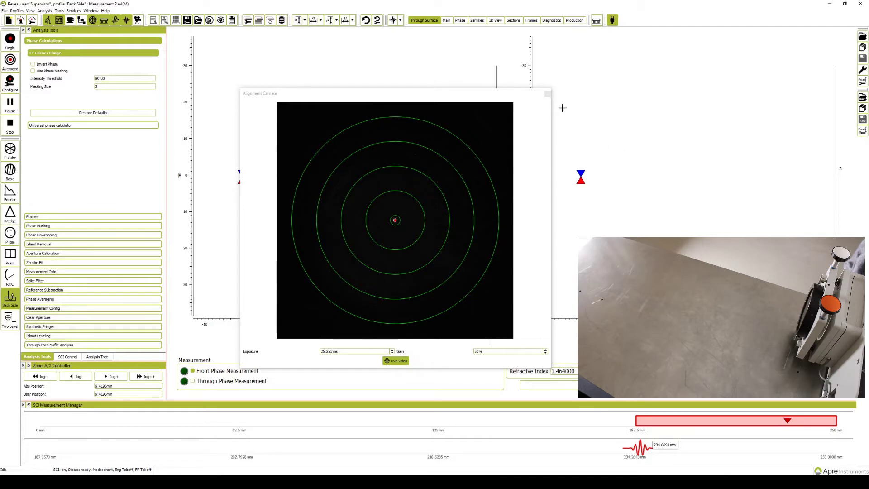
{"action": "left_click", "coordinate": [548, 94]}
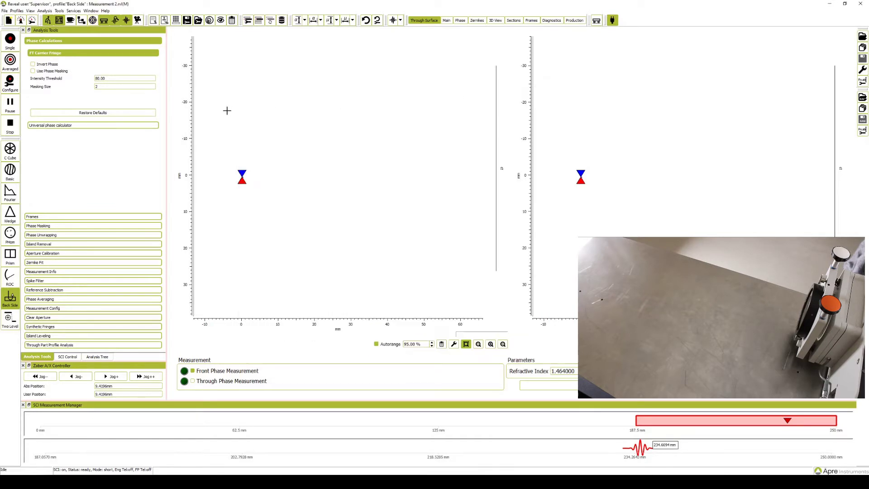
{"action": "left_click", "coordinate": [137, 20]}
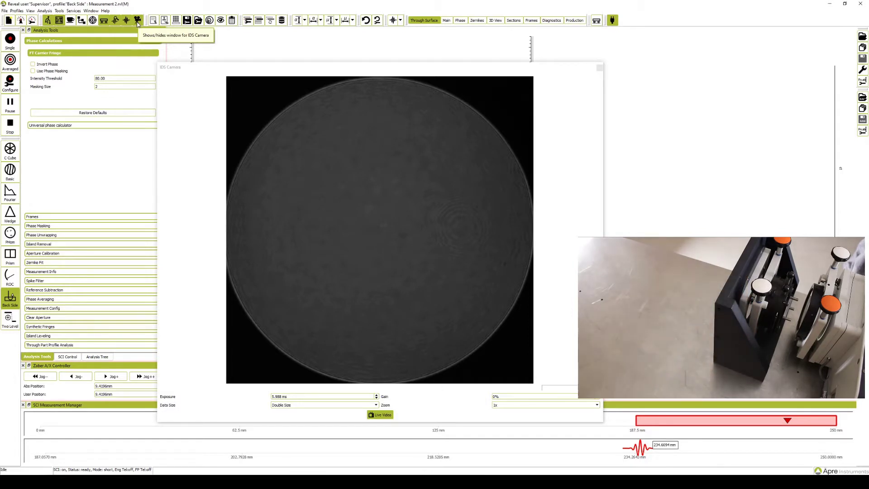
{"action": "left_click", "coordinate": [93, 22]}
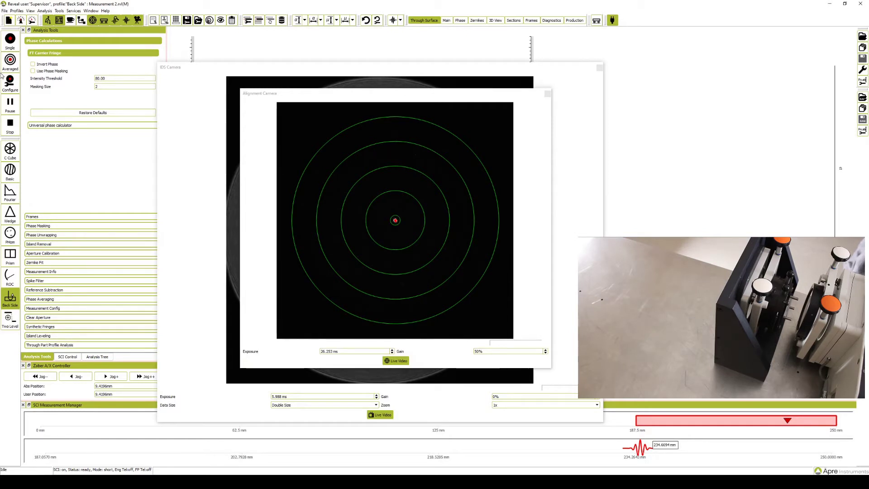
{"action": "left_click", "coordinate": [92, 20]}
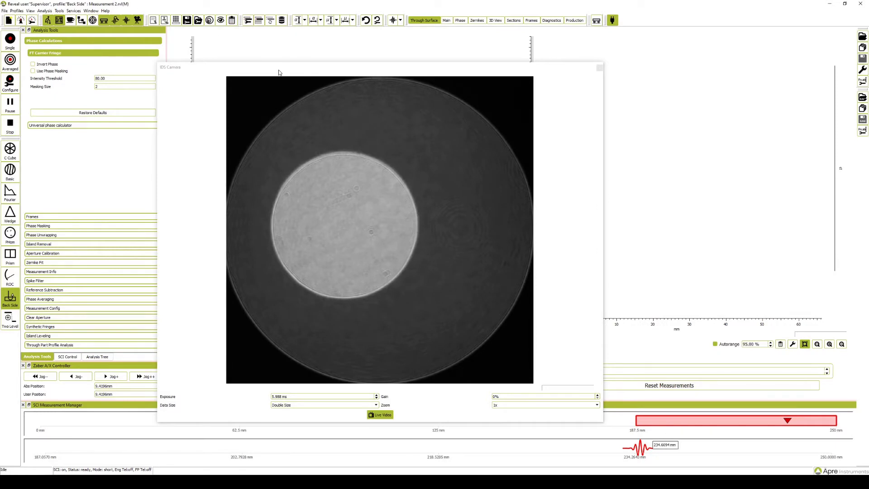
{"action": "left_click_drag", "start_coordinate": [279, 73], "coordinate": [335, 66]}
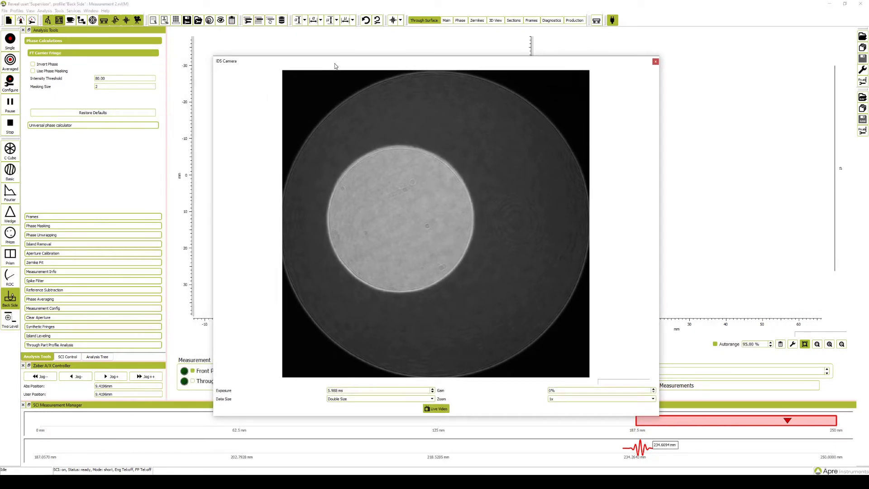
- Coarsely focus the shadow edge across the part by jogging the Zaber stage forward in large increments
{"action": "mouse_move", "coordinate": [92, 482]}
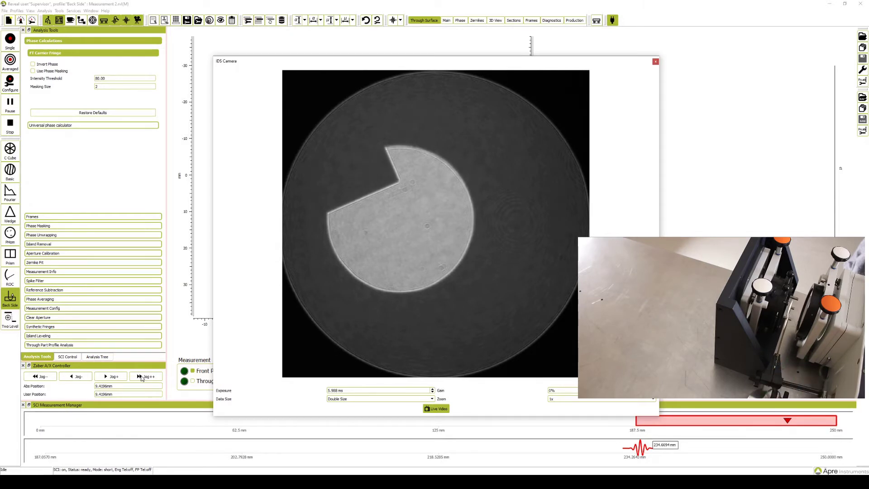
{"action": "left_click", "coordinate": [142, 377]}
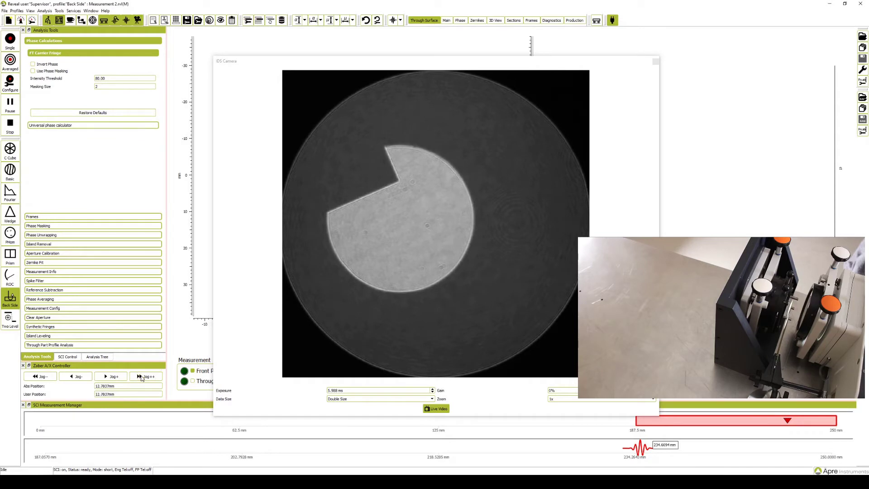
{"action": "left_click", "coordinate": [141, 377]}
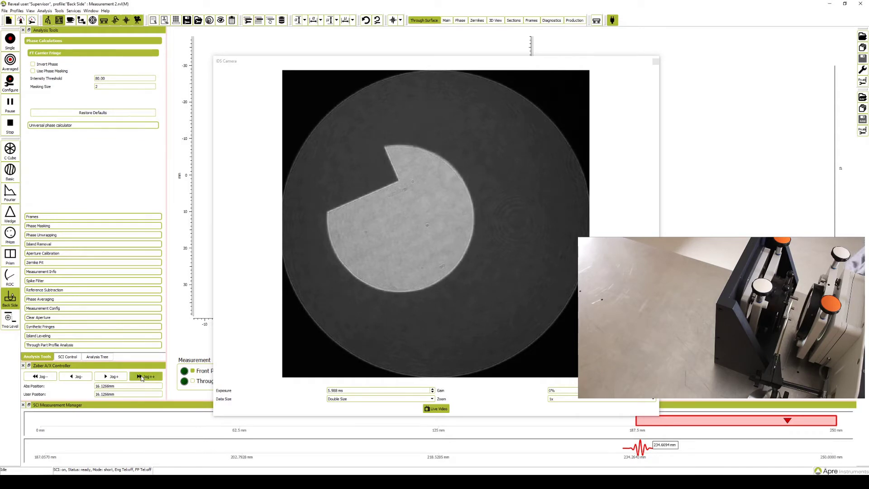
{"action": "left_click", "coordinate": [77, 377]}
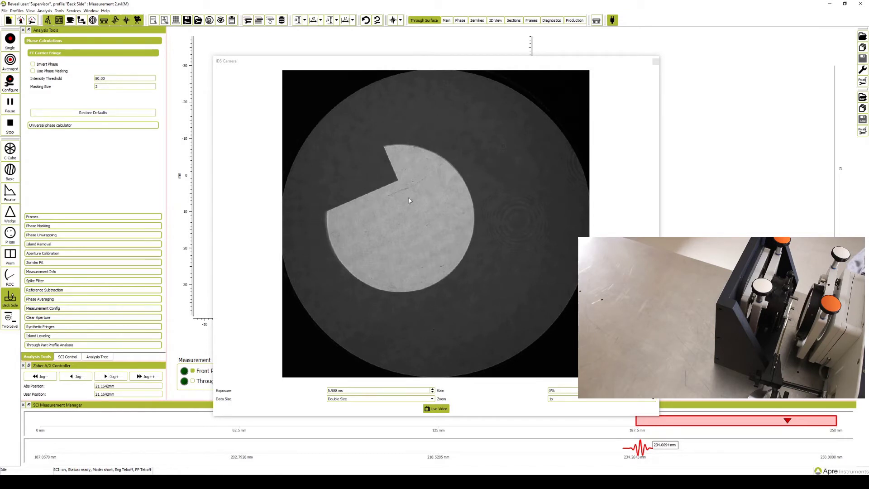
- Magnify the shadow edge in the IDS camera image and fine-tune its focus with small stage jogs in both directions
{"action": "scroll", "coordinate": [409, 199], "scroll_direction": "up", "scroll_amount": 5}
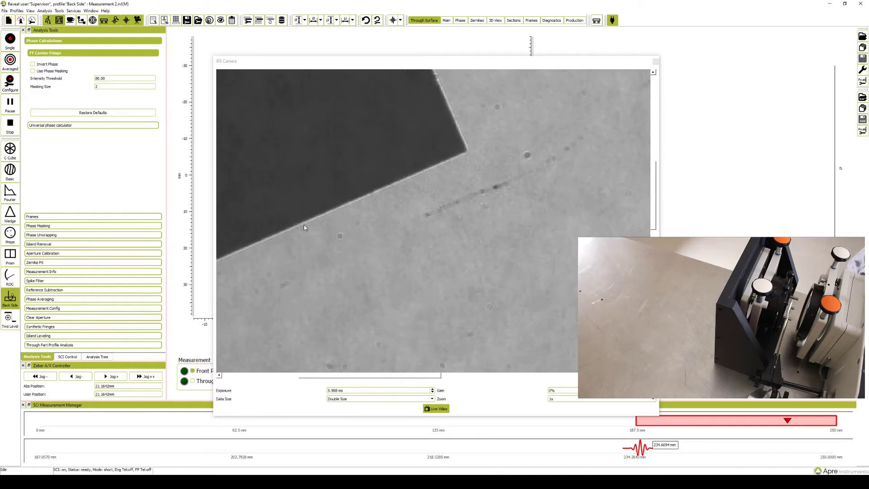
{"action": "left_click", "coordinate": [77, 379]}
{"action": "left_click", "coordinate": [77, 379]}
{"action": "left_click", "coordinate": [113, 379]}
{"action": "left_click", "coordinate": [112, 379]}
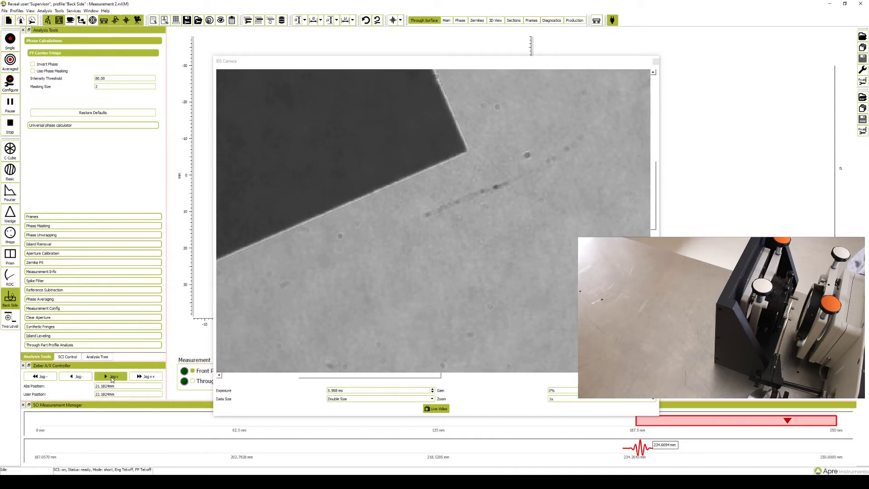
{"action": "left_click", "coordinate": [76, 379]}
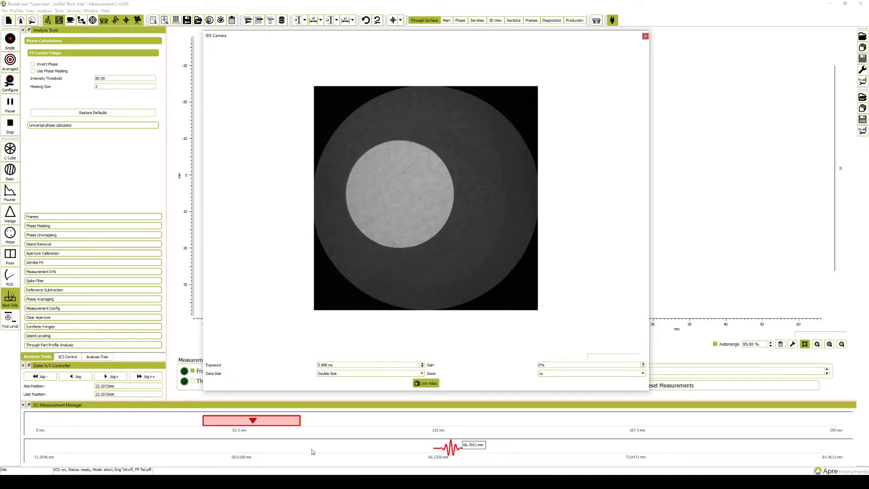
- Move the coherence position to the front-surface fringes at about 38.197 mm and assign Marker 1 there
{"action": "left_click_drag", "start_coordinate": [273, 423], "coordinate": [173, 428]}
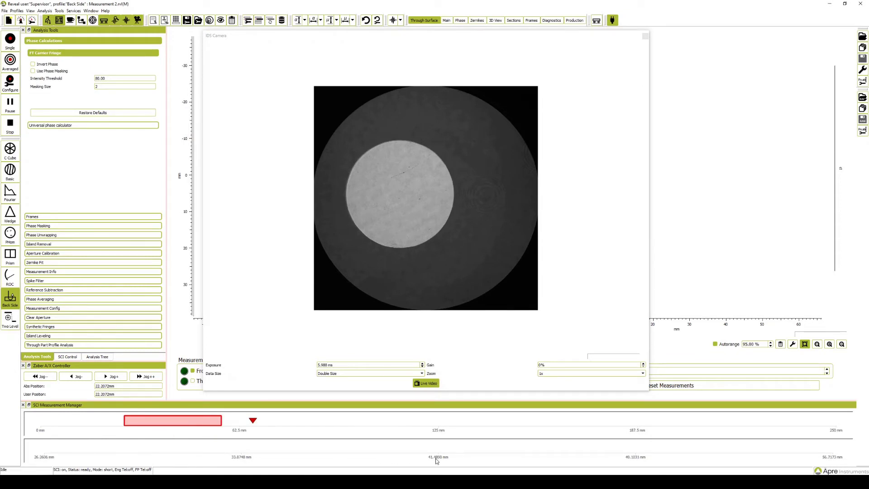
{"action": "left_click", "coordinate": [356, 454]}
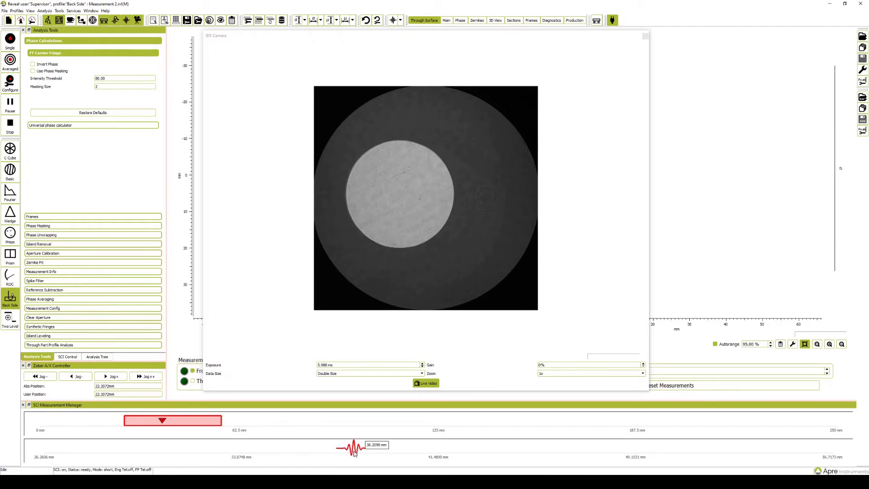
{"action": "left_click_drag", "start_coordinate": [355, 454], "coordinate": [355, 453]}
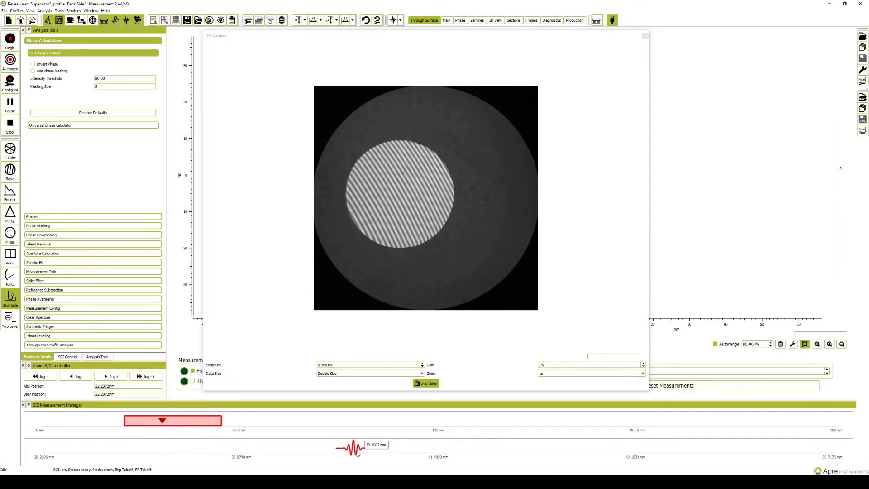
{"action": "right_click", "coordinate": [357, 454]}
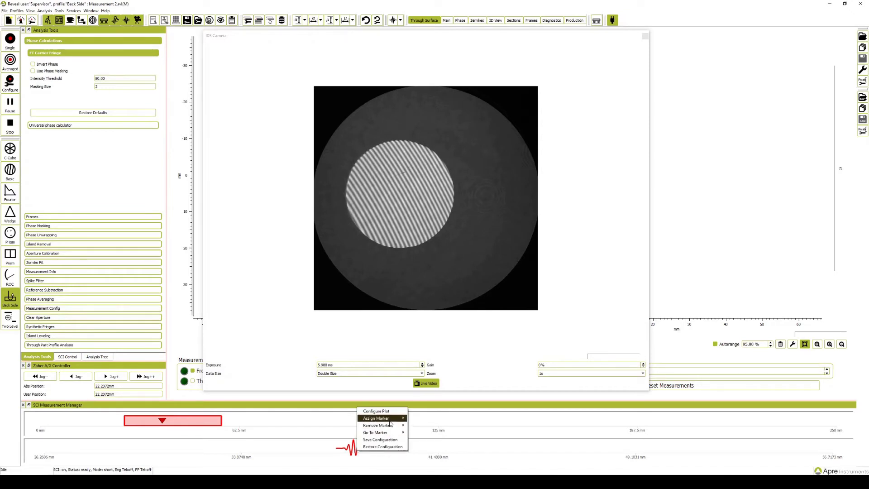
{"action": "mouse_move", "coordinate": [394, 418]}
{"action": "left_click", "coordinate": [422, 419]}
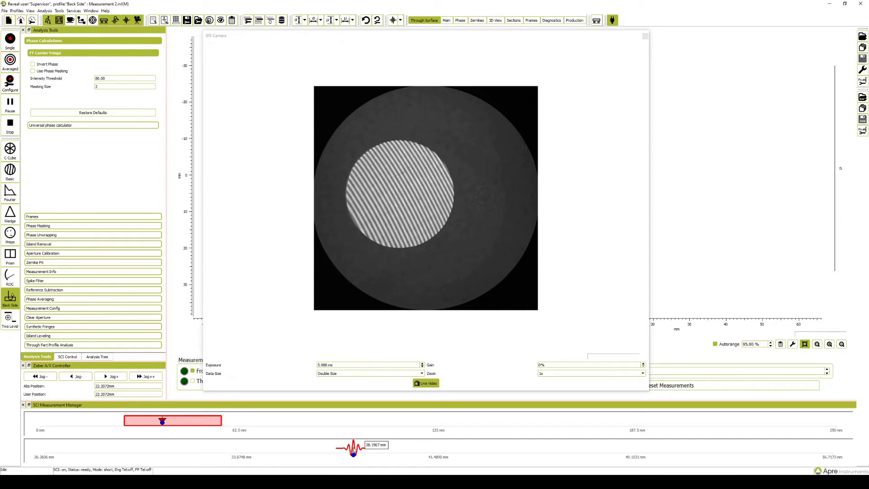
- Move the coherence position to the second set of fringes at about 47.142 mm and assign Marker 2 there
{"action": "left_click_drag", "start_coordinate": [353, 450], "coordinate": [586, 455]}
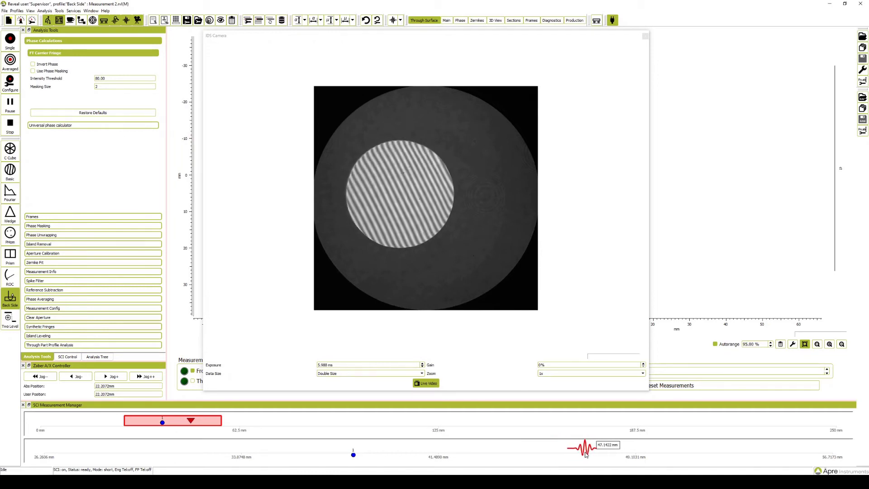
{"action": "right_click", "coordinate": [586, 455]}
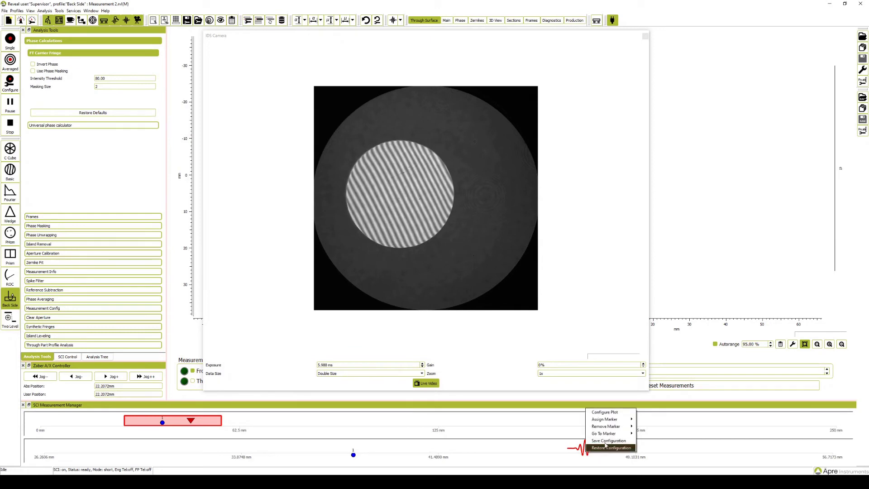
{"action": "mouse_move", "coordinate": [611, 419]}
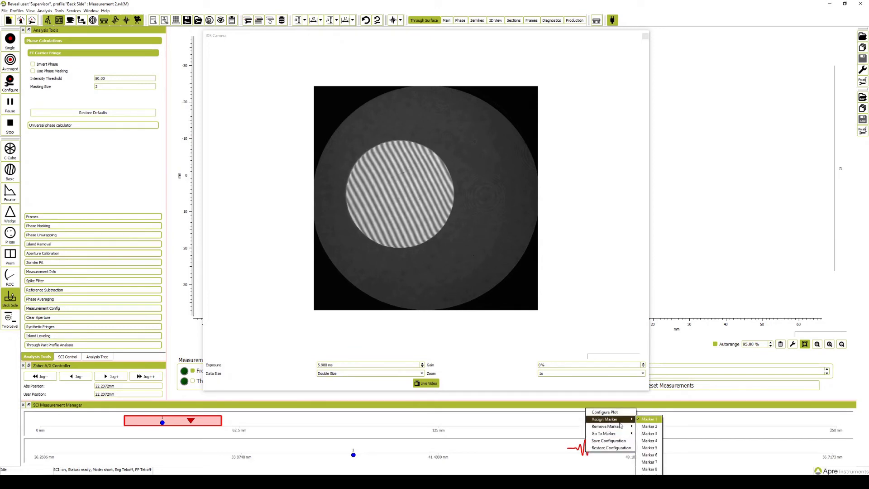
{"action": "left_click", "coordinate": [644, 426]}
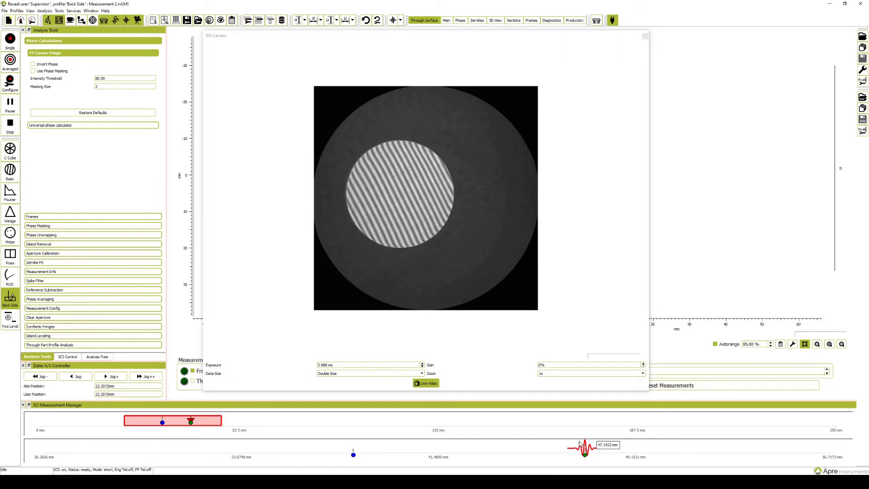
{"action": "mouse_move", "coordinate": [569, 446]}
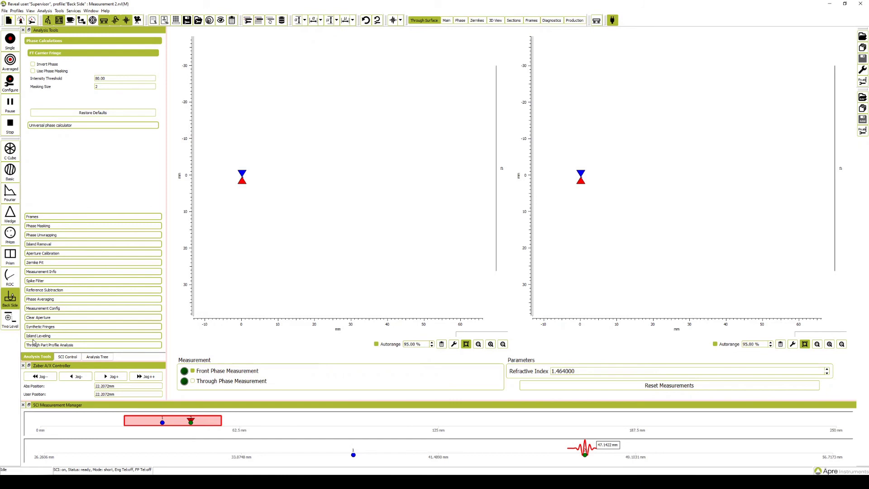
- Center the fringe search ROI on the part in SCI Control and run an averaged Front Phase Measurement at Marker 1
{"action": "left_click", "coordinate": [63, 357]}
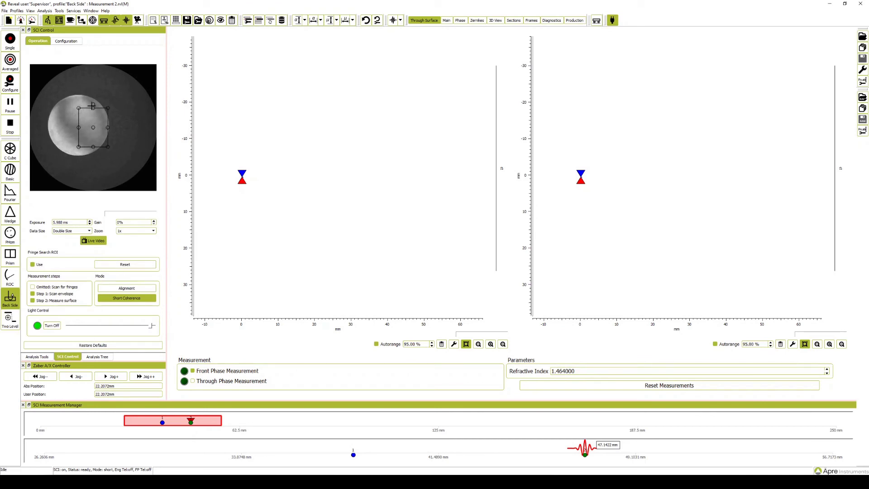
{"action": "left_click_drag", "start_coordinate": [91, 127], "coordinate": [80, 125]}
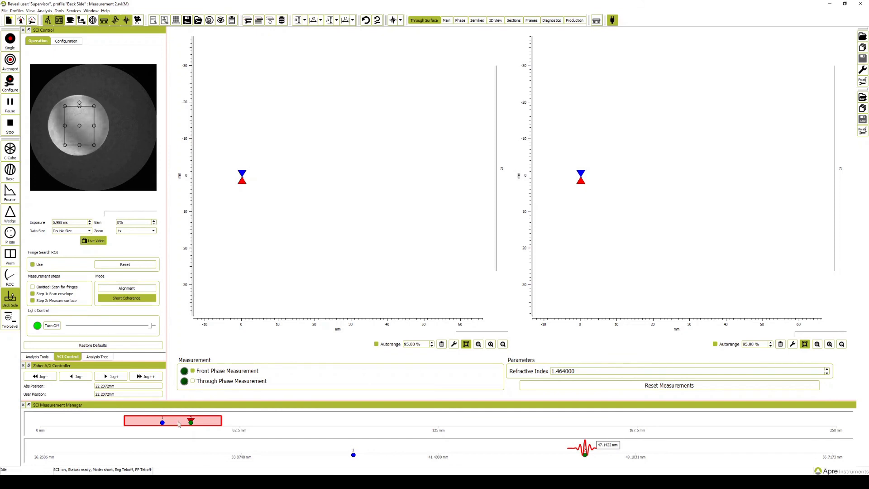
{"action": "left_click", "coordinate": [353, 455]}
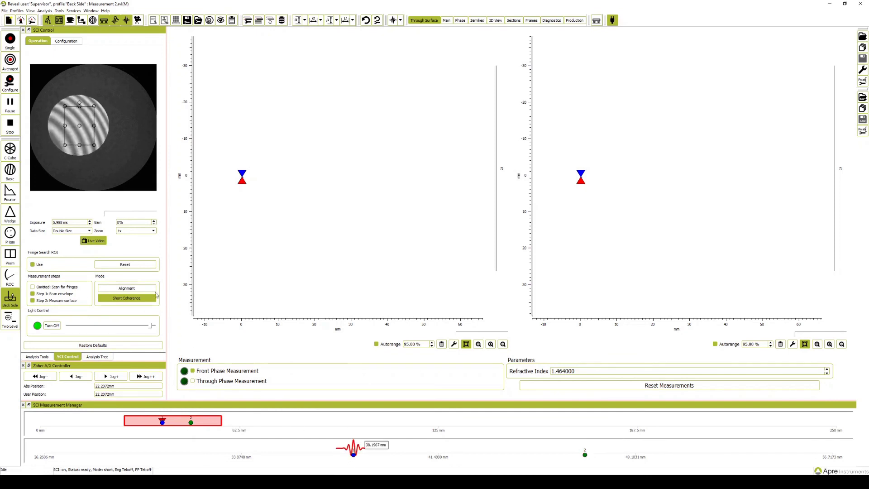
{"action": "left_click", "coordinate": [9, 63]}
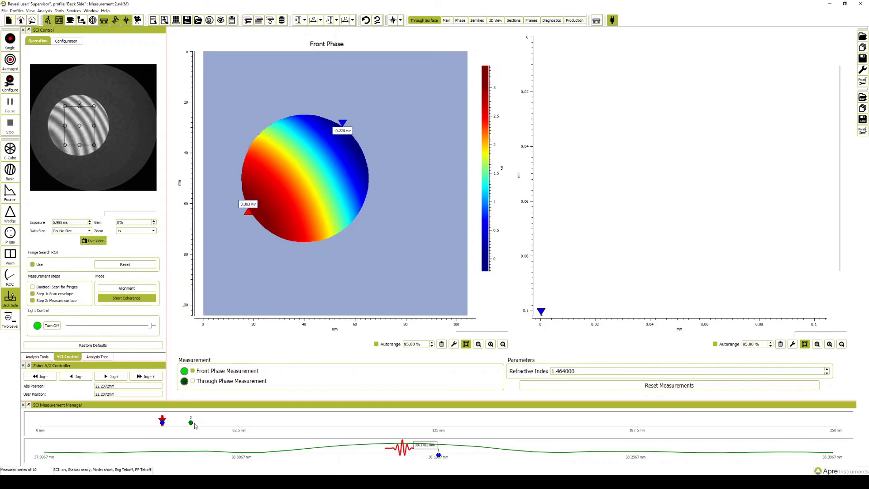
- Switch to Through Phase Measurement, go to Marker 2, and start an averaged measurement
{"action": "left_click", "coordinate": [221, 370]}
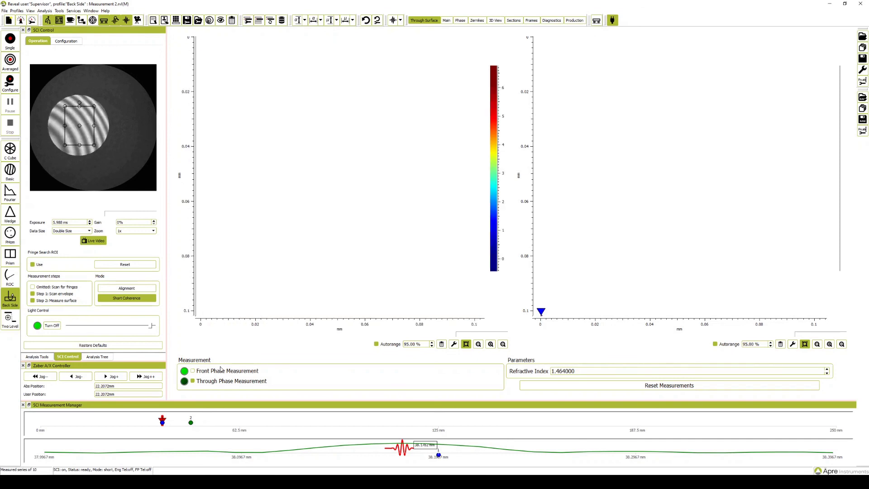
{"action": "left_click", "coordinate": [191, 423]}
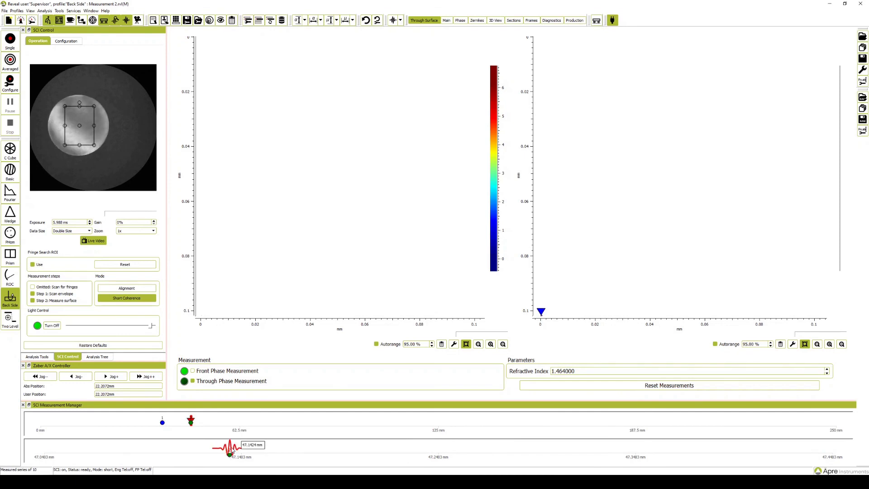
{"action": "left_click", "coordinate": [9, 63]}
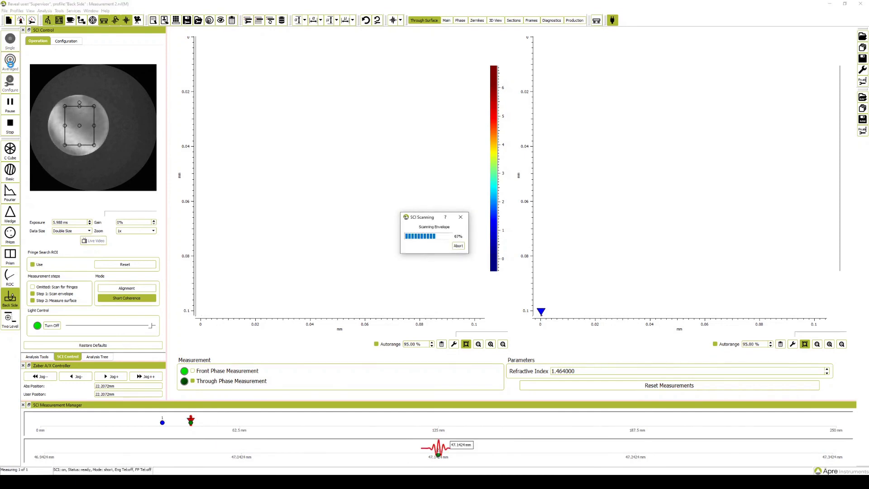